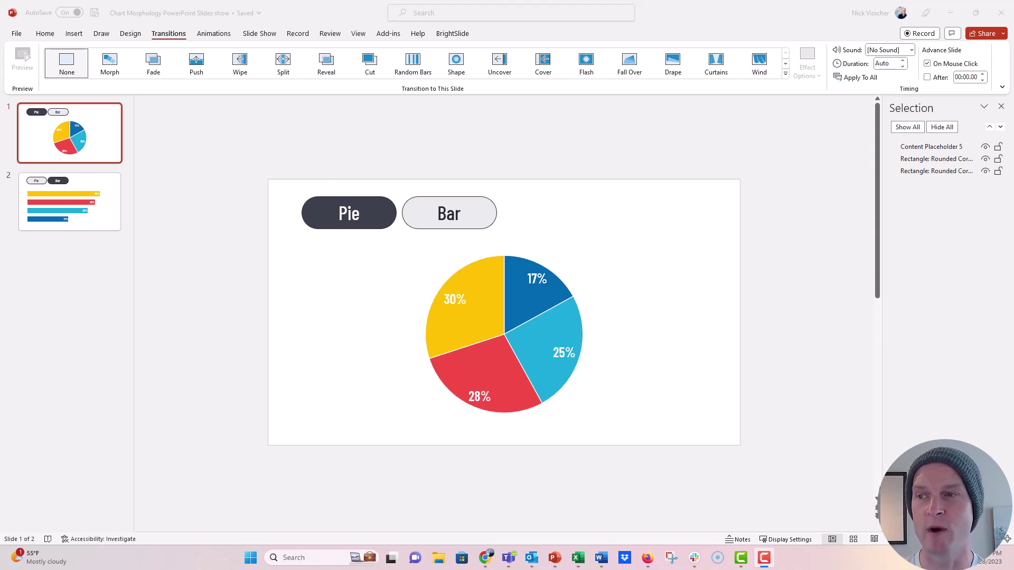
# Inspect the Pie and Bar buttons on the pie and bar chart slides
pyautogui.click(109, 159)
pyautogui.click(306, 214)
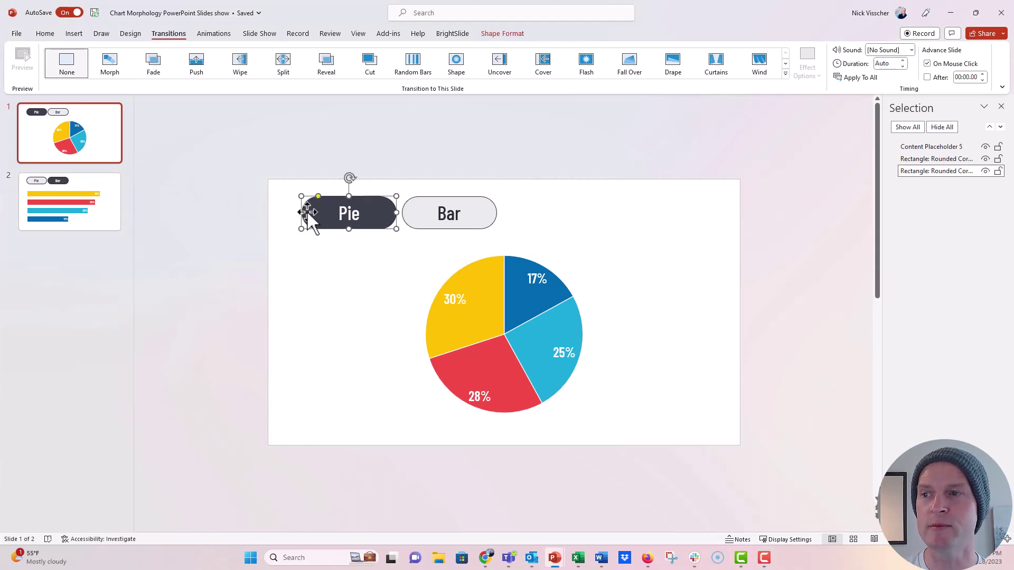
pyautogui.click(413, 214)
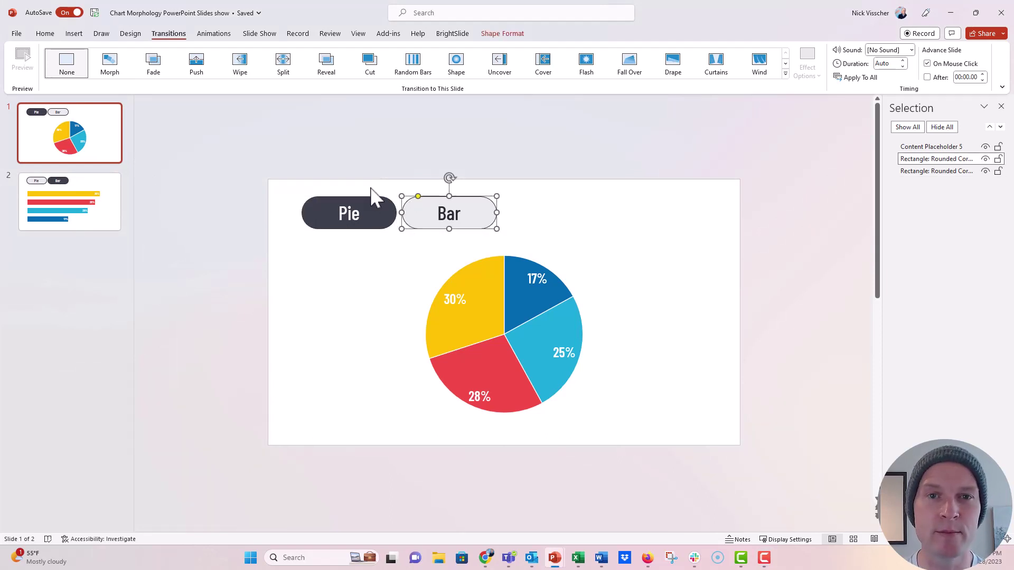
pyautogui.click(310, 201)
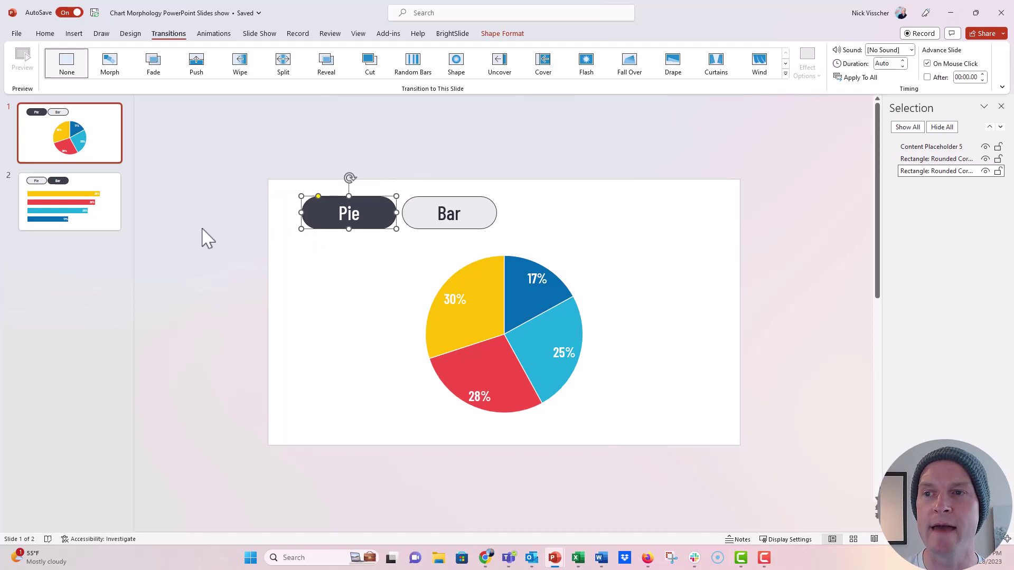
pyautogui.click(111, 228)
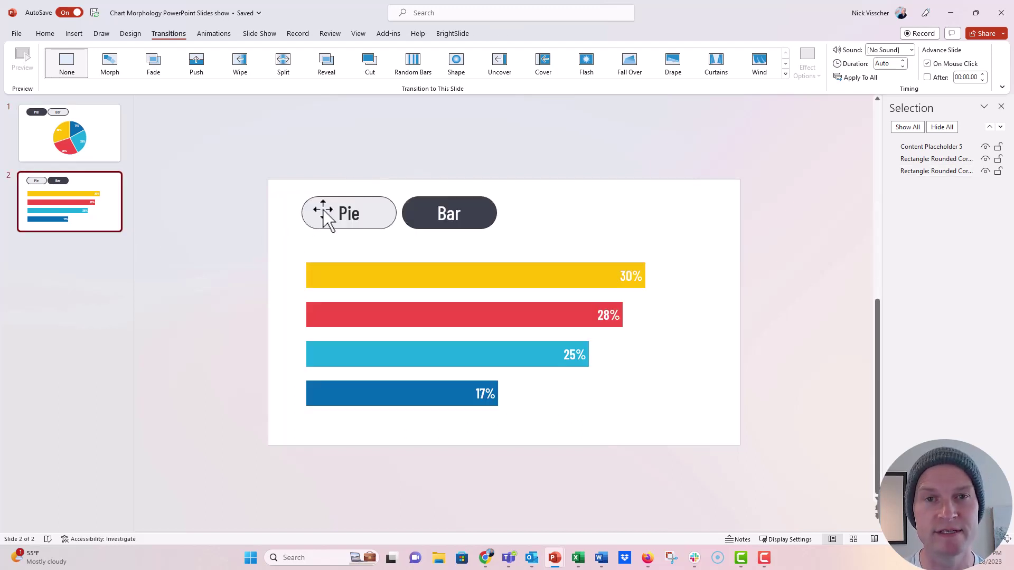
pyautogui.click(411, 214)
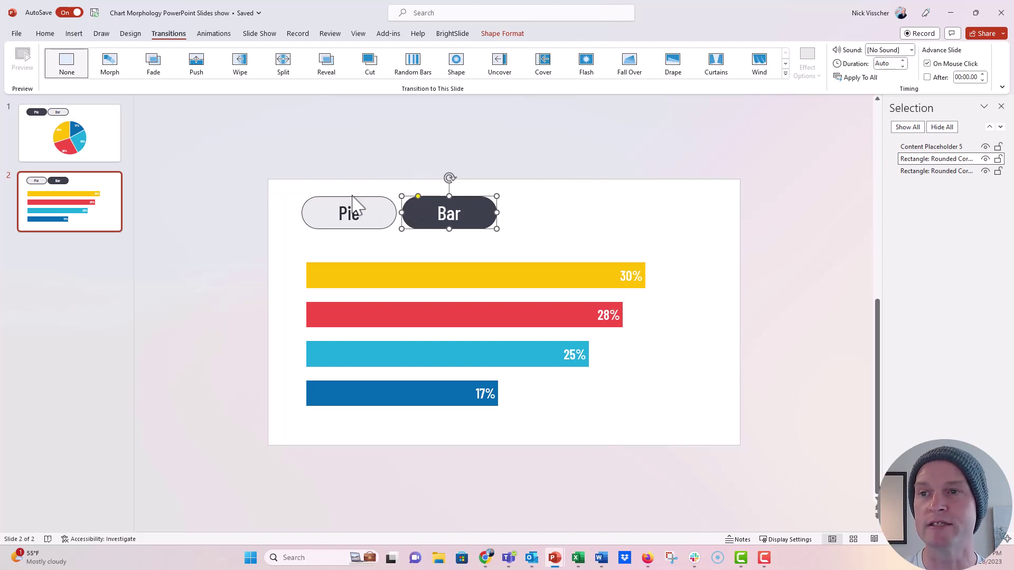
pyautogui.click(109, 151)
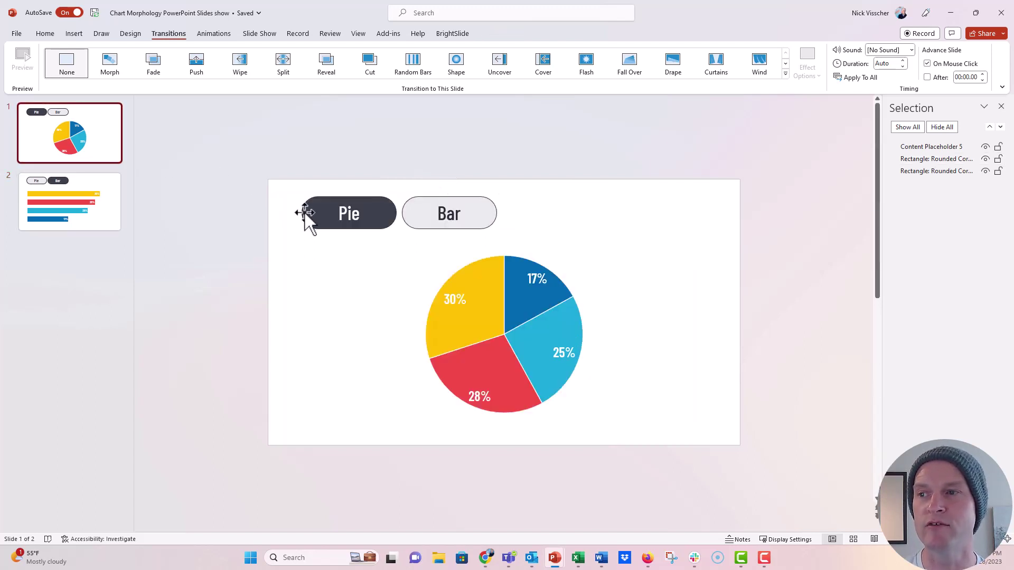
# Hyperlink the pie slide's Pie button to Slide 1 of this presentation
pyautogui.click(305, 217)
pyautogui.rightClick(306, 209)
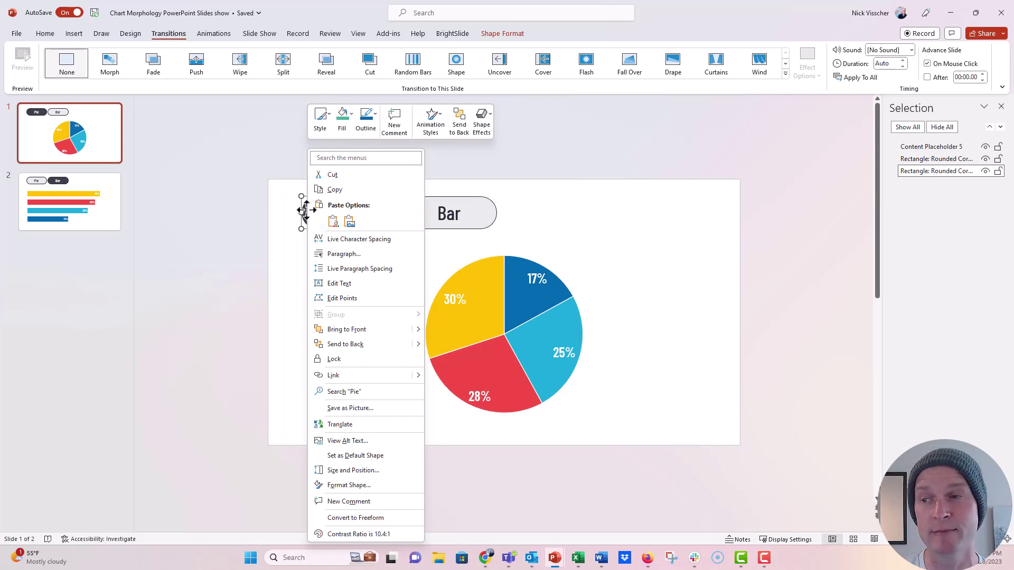
pyautogui.click(375, 375)
pyautogui.moveTo(756, 119); pyautogui.dragTo(241, 112)
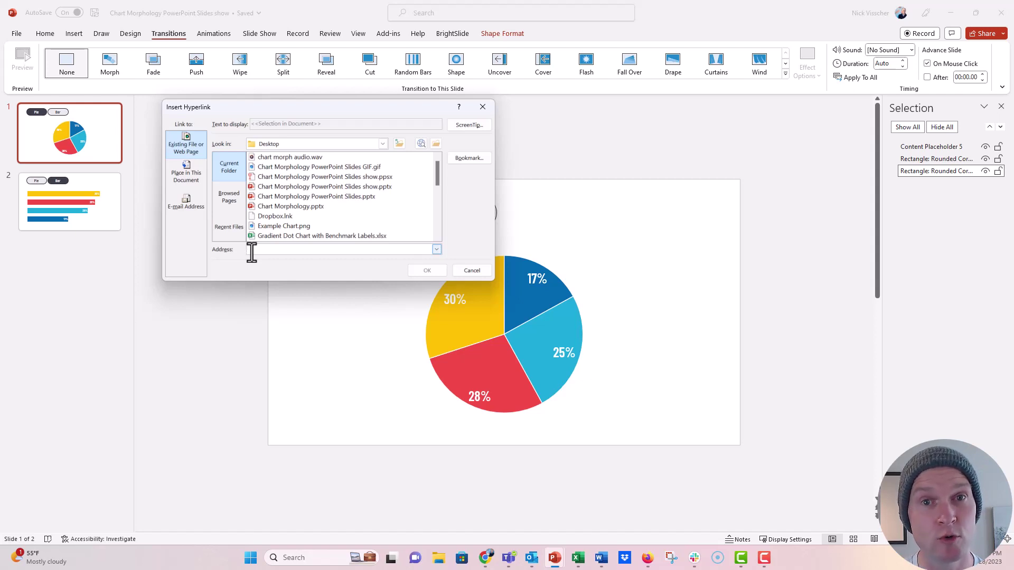
pyautogui.click(202, 192)
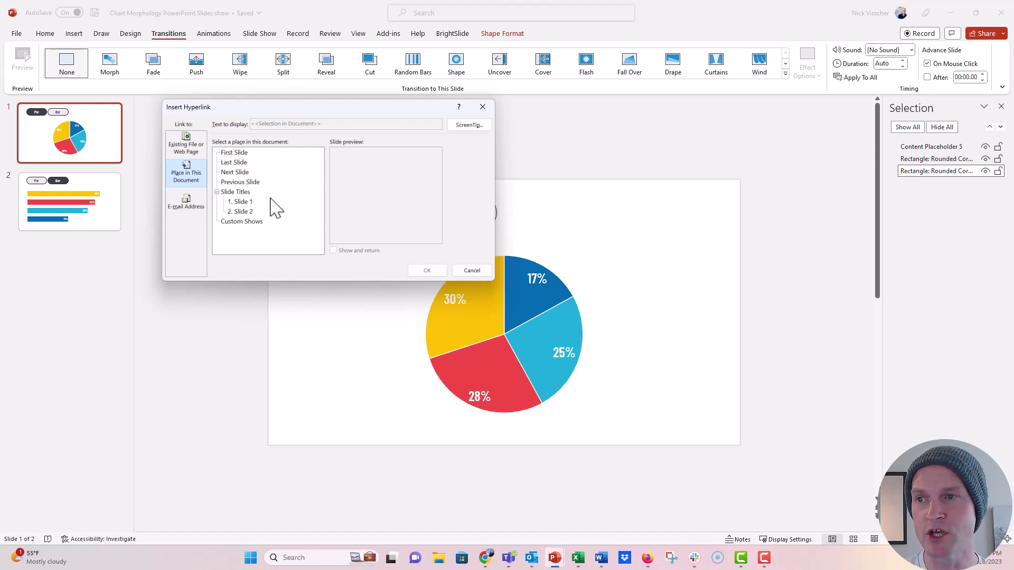
pyautogui.click(245, 203)
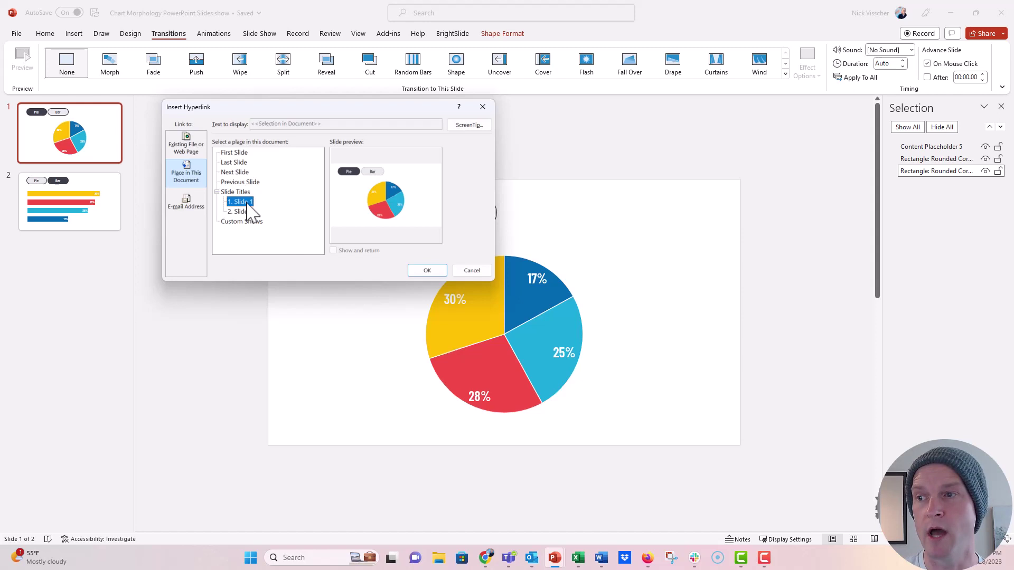
pyautogui.click(423, 271)
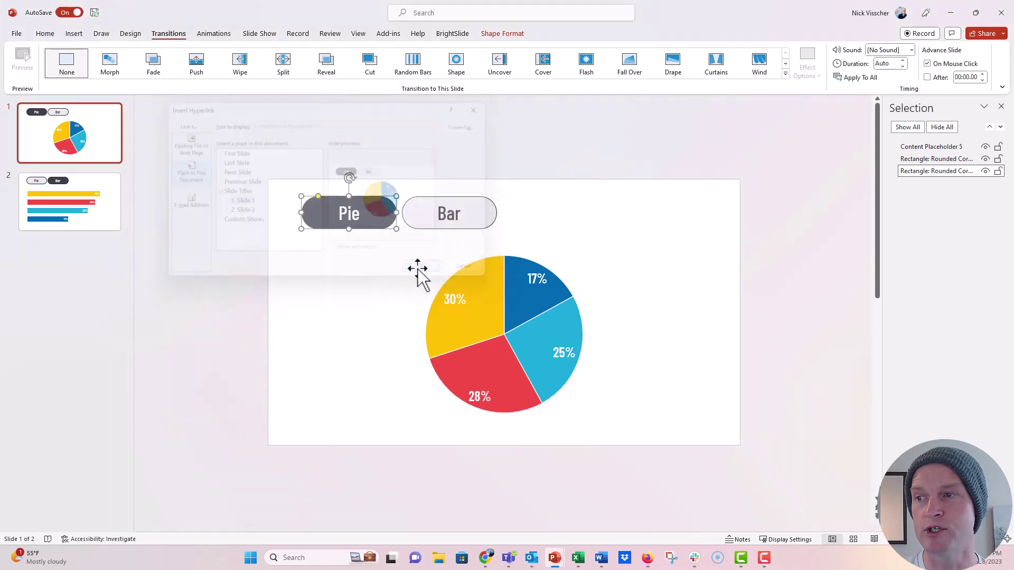
# Hyperlink the pie slide's Bar button to Slide 2
pyautogui.click(412, 222)
pyautogui.rightClick(411, 223)
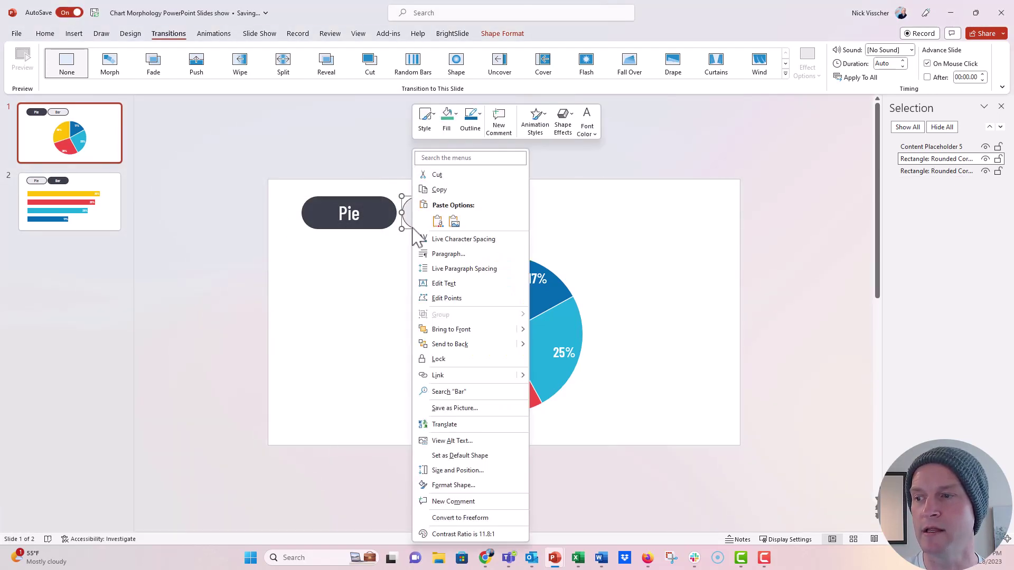
pyautogui.click(443, 375)
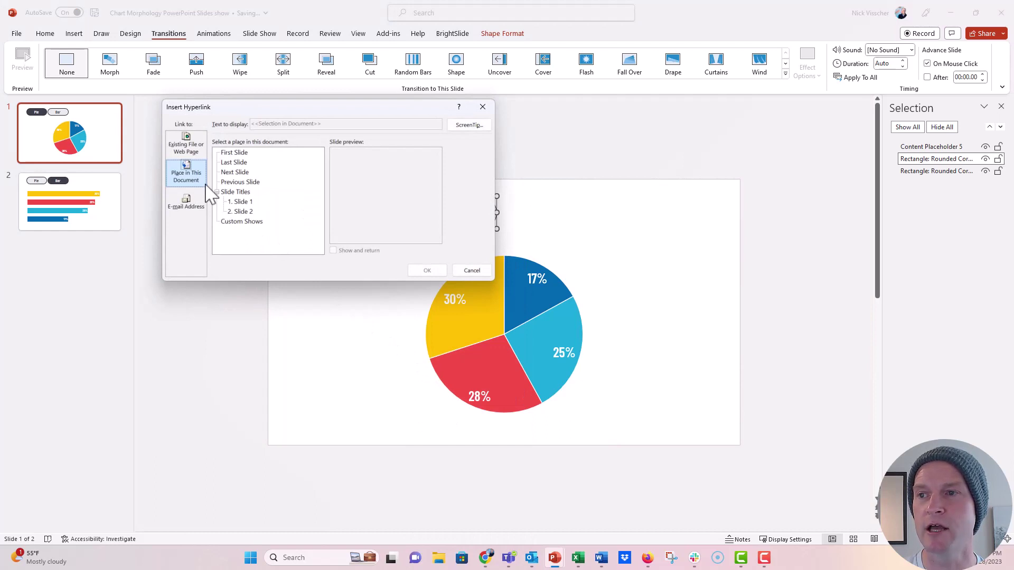
pyautogui.click(244, 212)
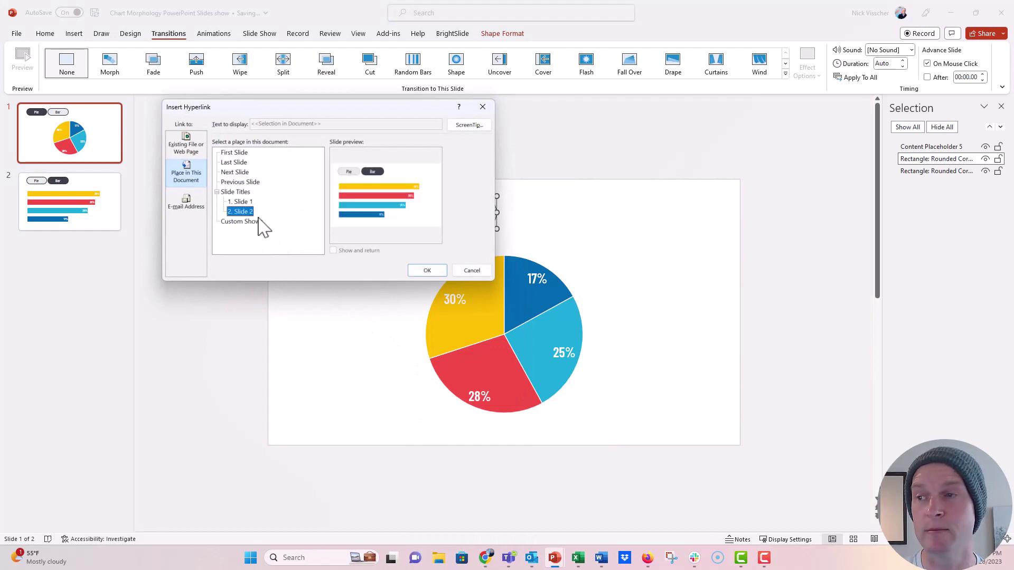
pyautogui.click(425, 270)
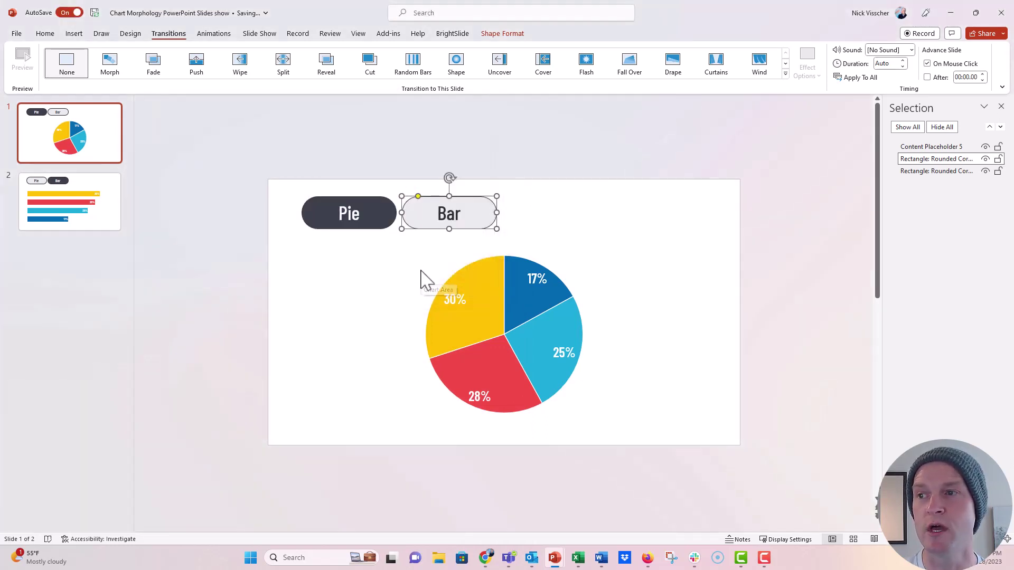
# Delete the unlinked Pie and Bar buttons from the bar chart slide
pyautogui.click(117, 227)
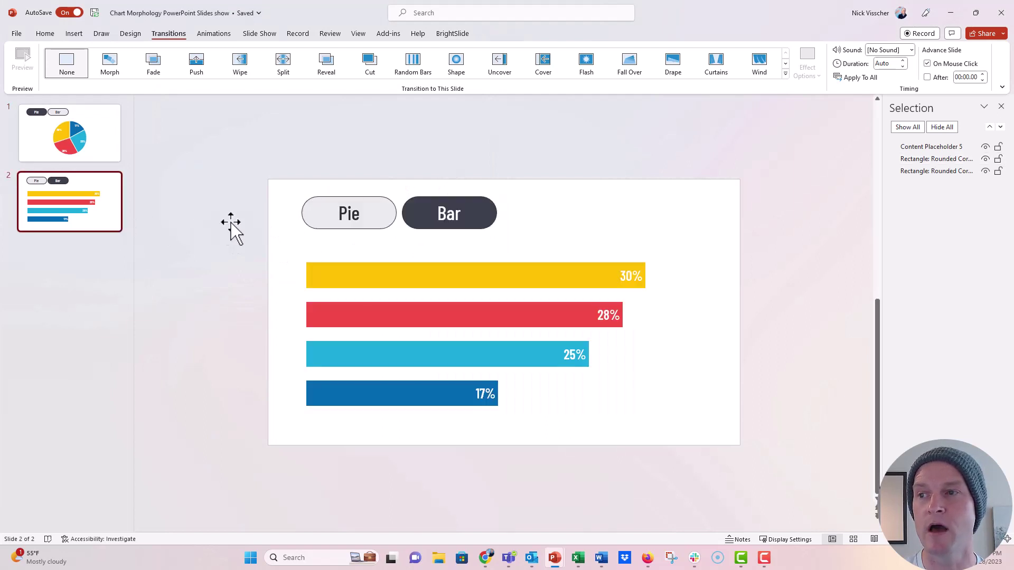
pyautogui.click(316, 227)
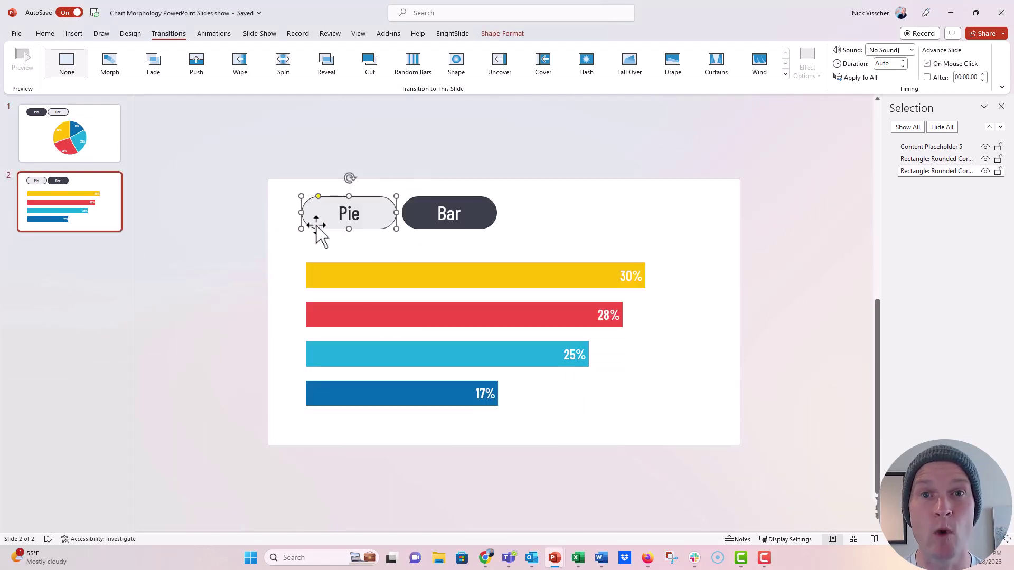
pyautogui.keyDown('shift'); pyautogui.click(410, 225); pyautogui.keyUp('shift')
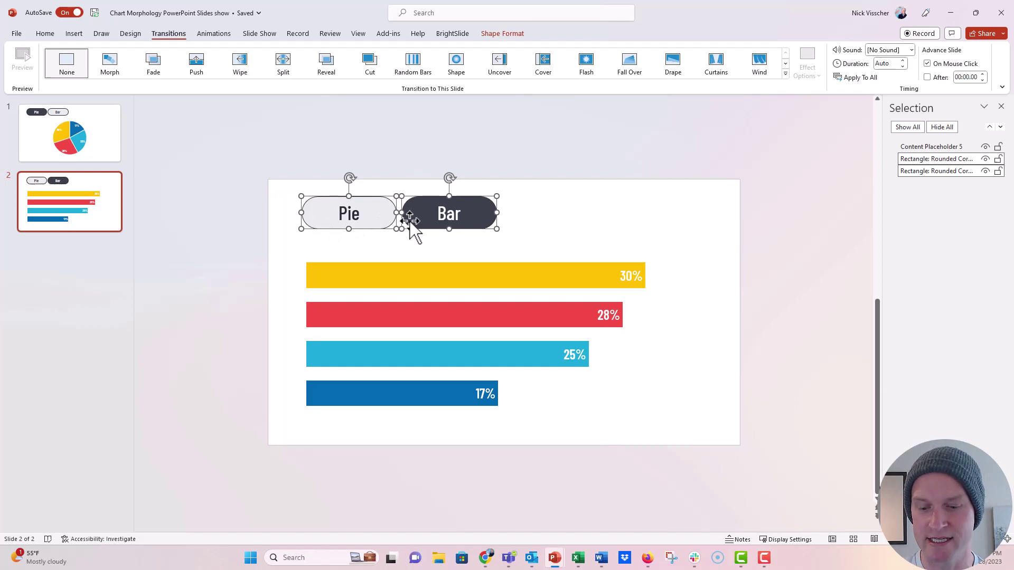
pyautogui.press('Delete')
# Copy the linked Pie and Bar buttons from slide 1 and paste them onto slide 2
pyautogui.click(113, 157)
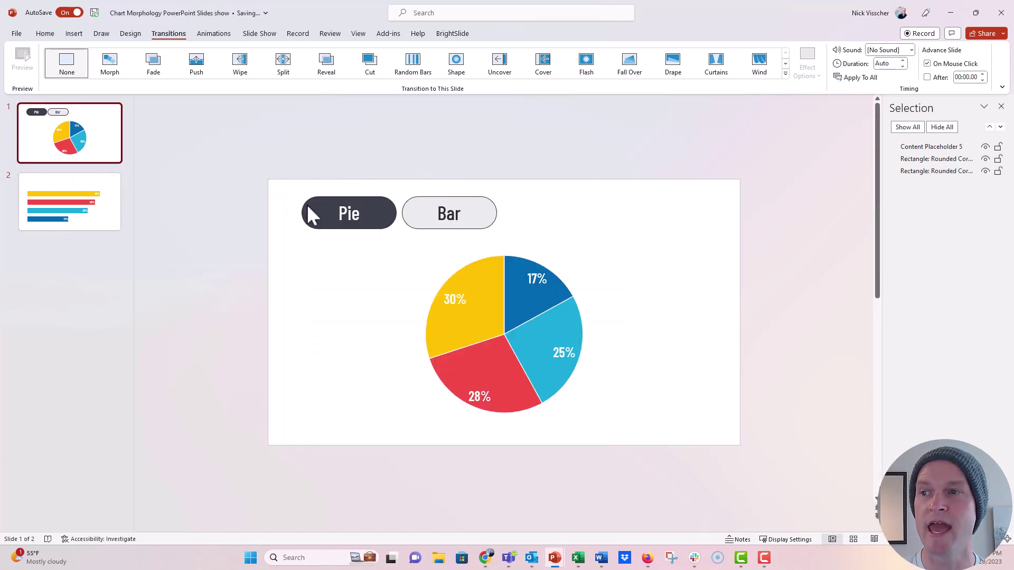
pyautogui.click(316, 206)
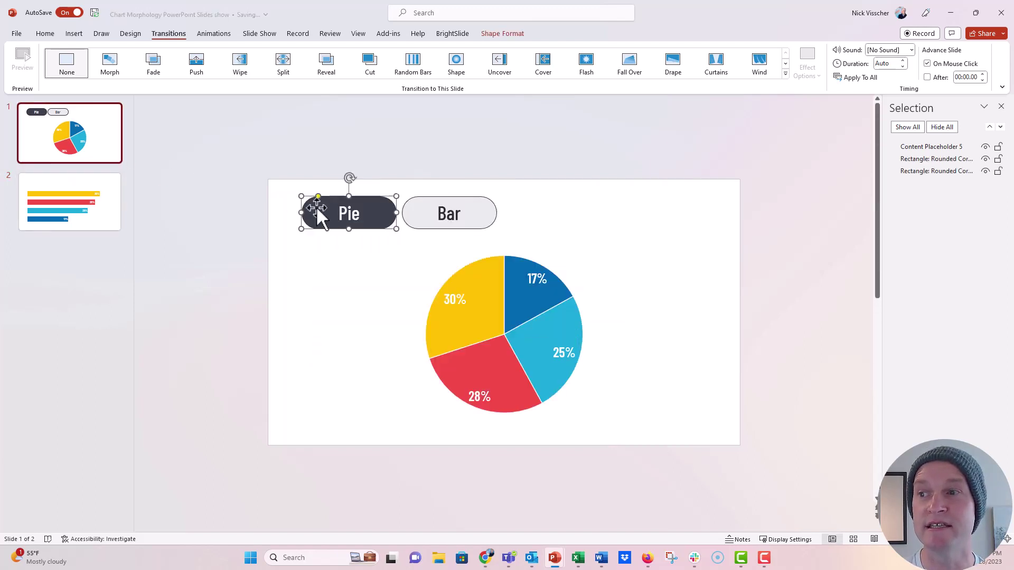
pyautogui.keyDown('shift'); pyautogui.click(410, 213); pyautogui.keyUp('shift')
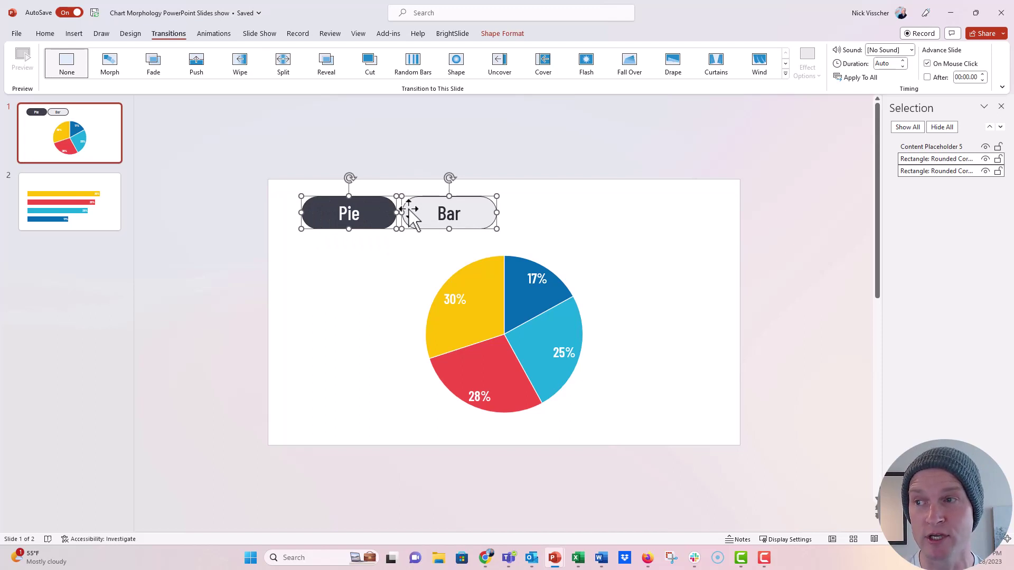
pyautogui.hotkey('ctrl', 'c')
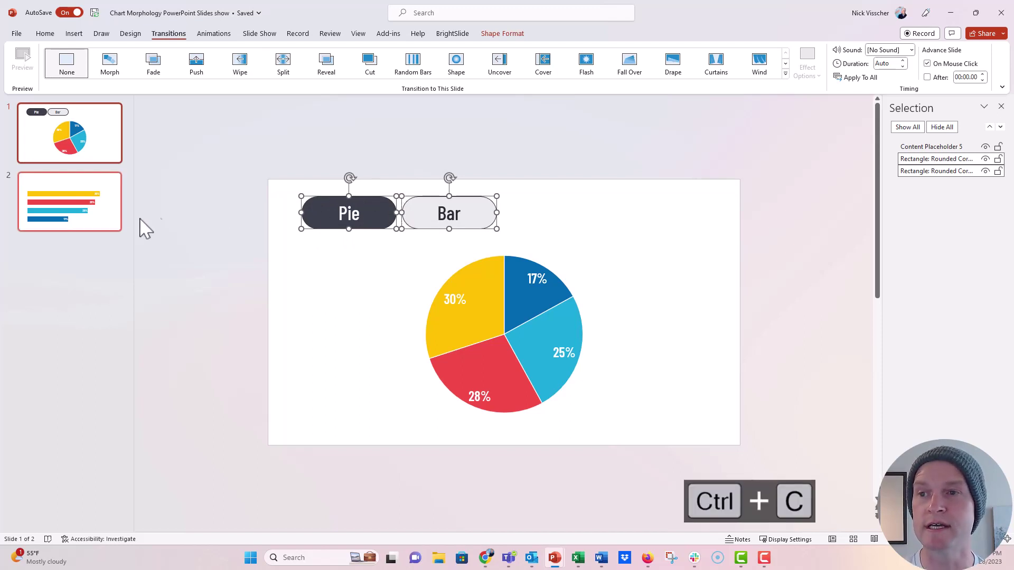
pyautogui.click(113, 222)
pyautogui.hotkey('ctrl', 'v')
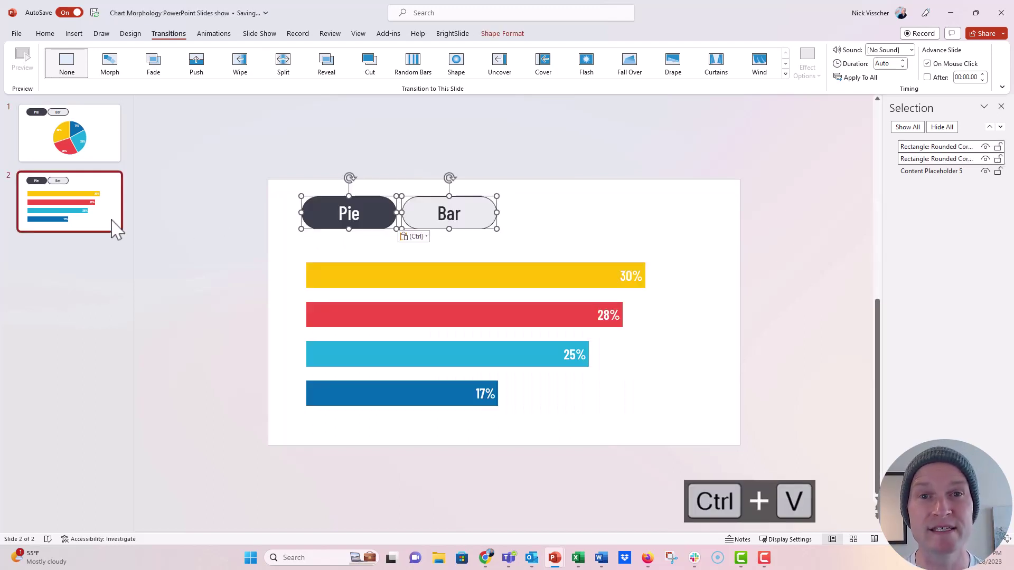
pyautogui.click(108, 168)
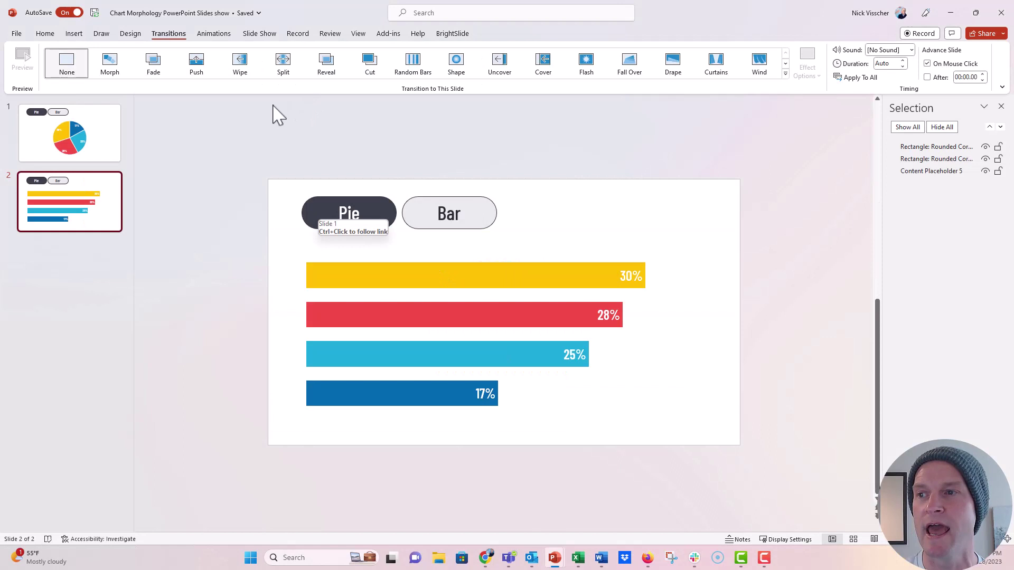
# Apply the dark Pie button's formatting to the bar chart slide's Bar button
pyautogui.click(116, 144)
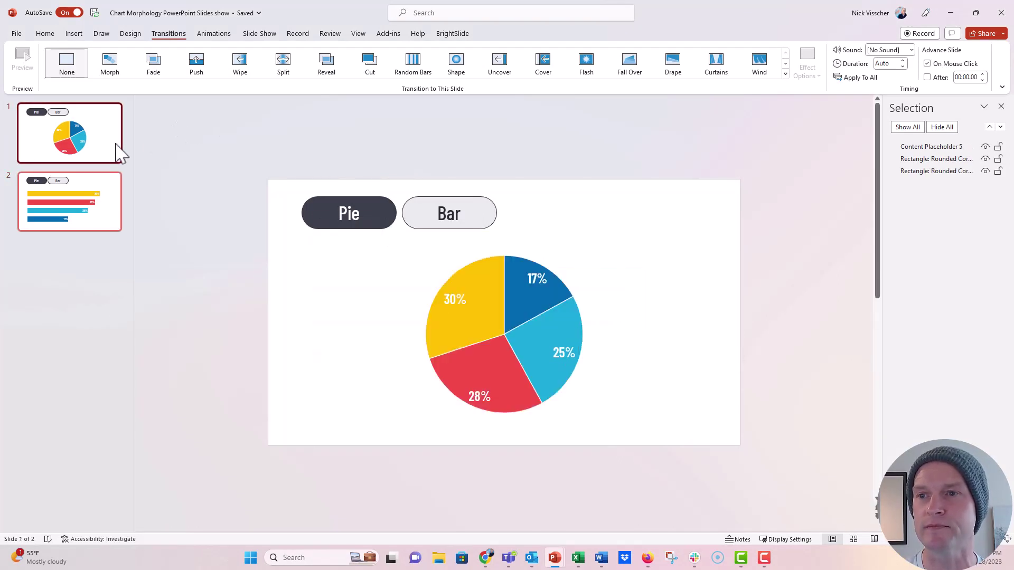
pyautogui.click(307, 222)
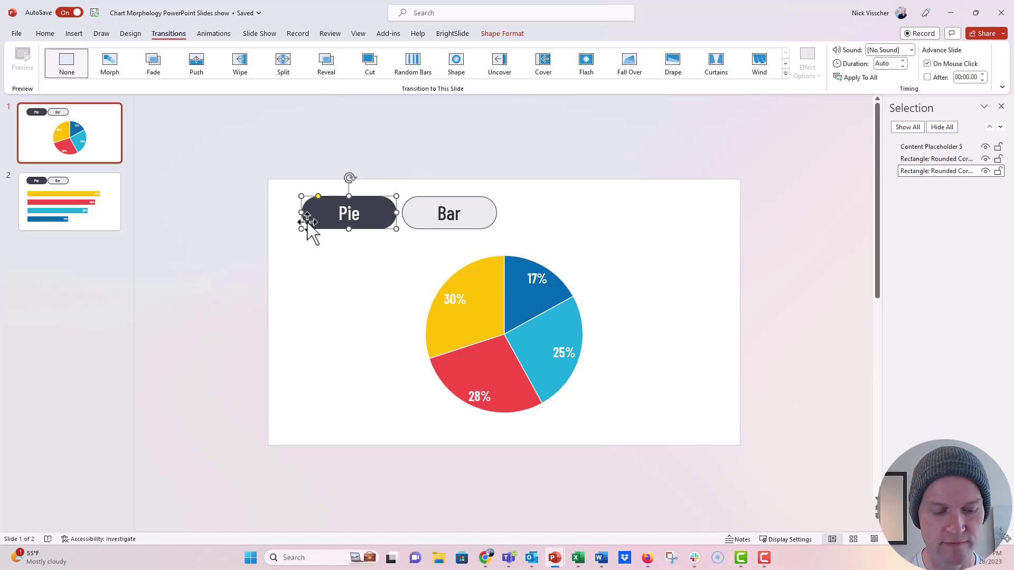
pyautogui.hotkey('ctrl', 'shift', 'c')
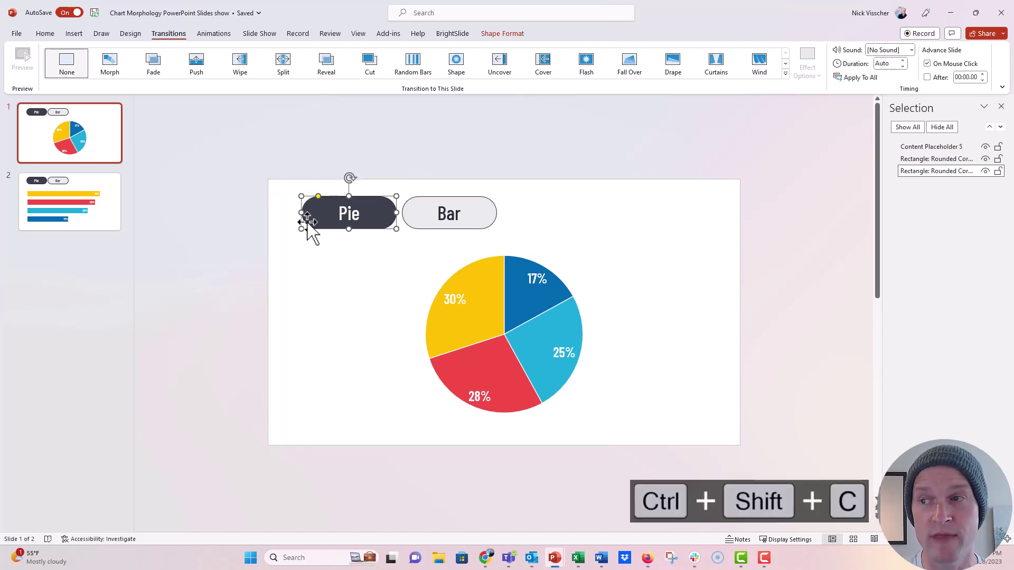
pyautogui.click(106, 221)
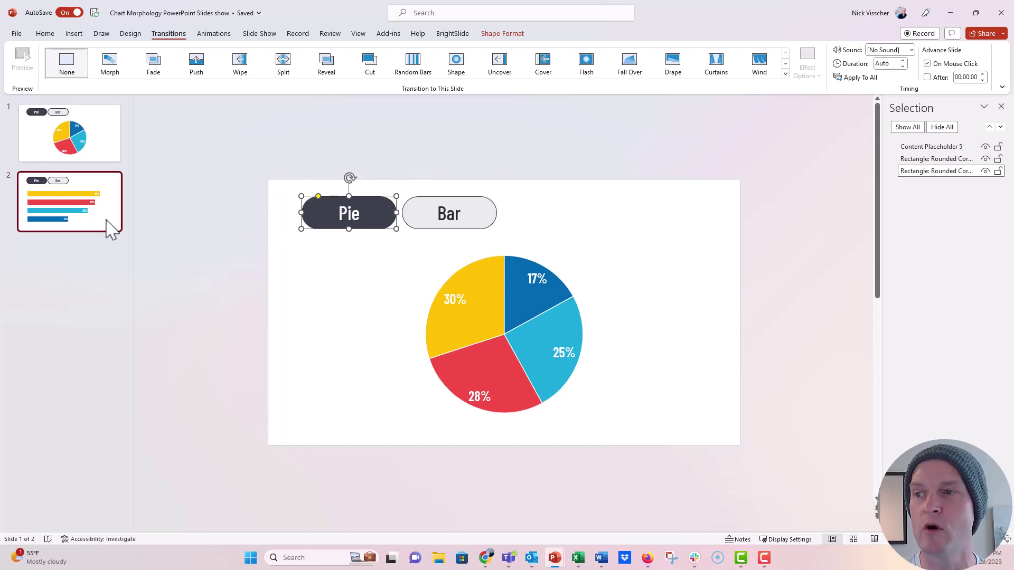
pyautogui.click(433, 228)
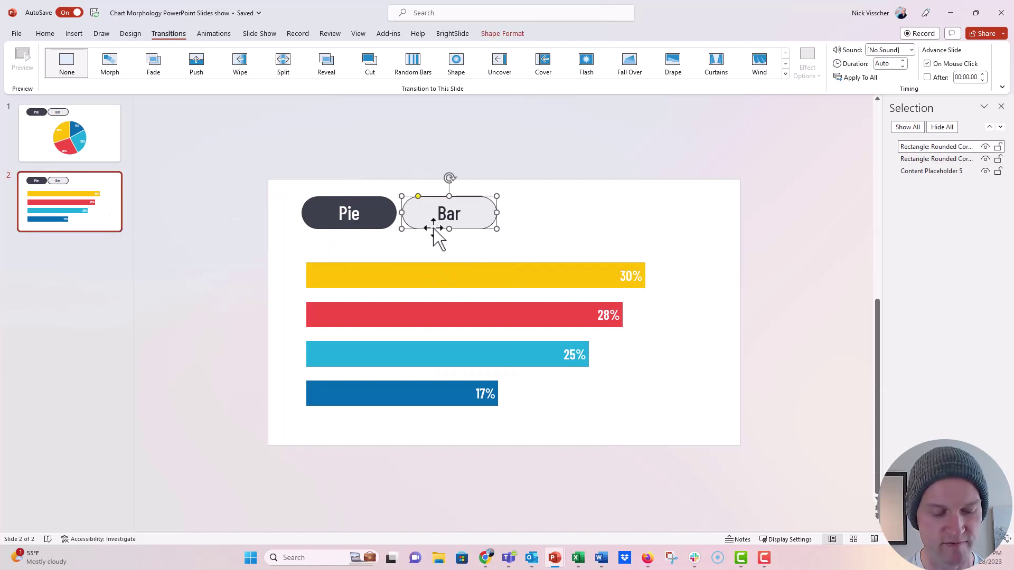
pyautogui.hotkey('ctrl', 'shift', 'v')
# Apply the light Bar button's formatting to the bar chart slide's Pie button
pyautogui.click(112, 151)
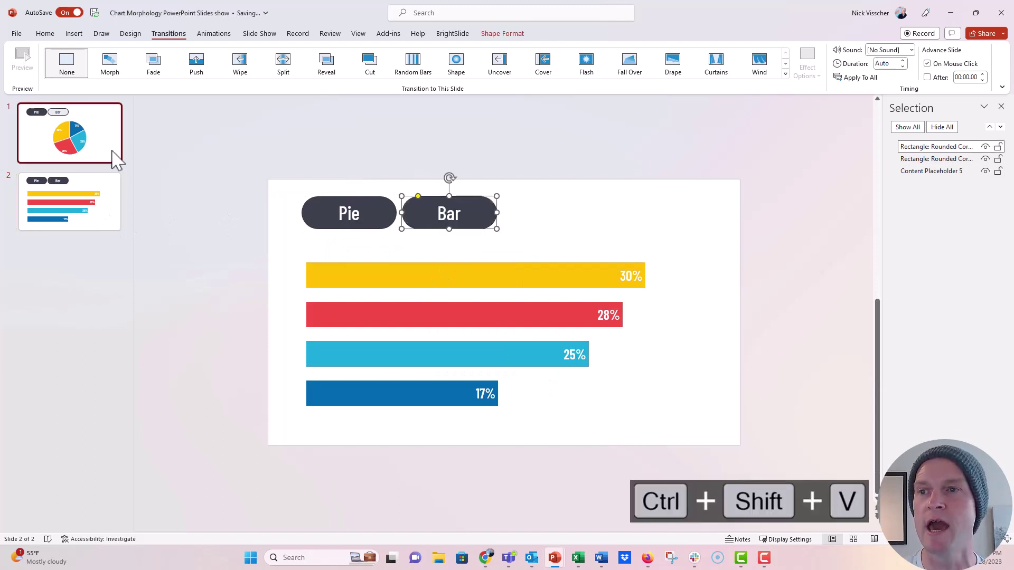
pyautogui.click(410, 216)
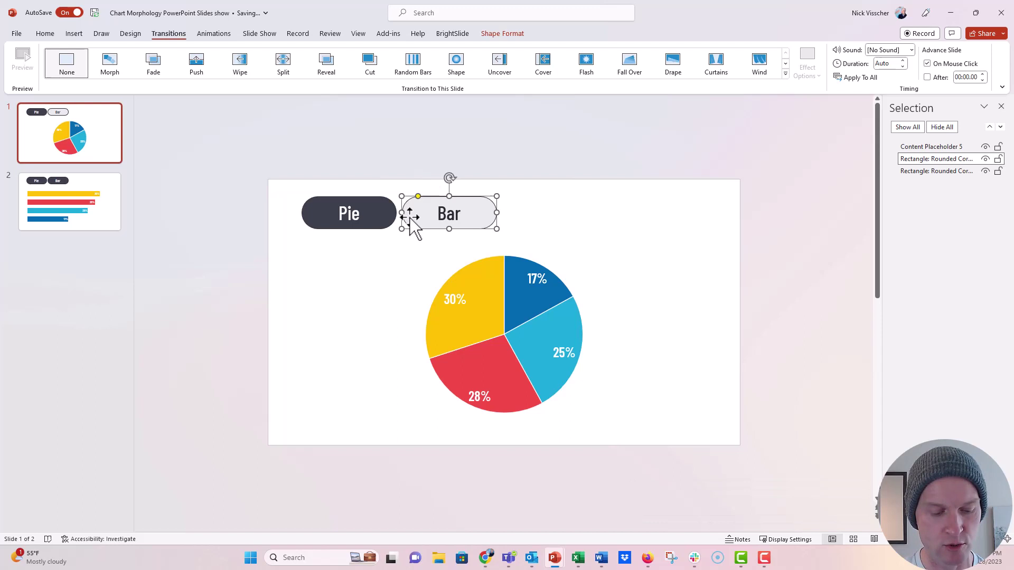
pyautogui.hotkey('ctrl', 'shift', 'c')
pyautogui.click(109, 224)
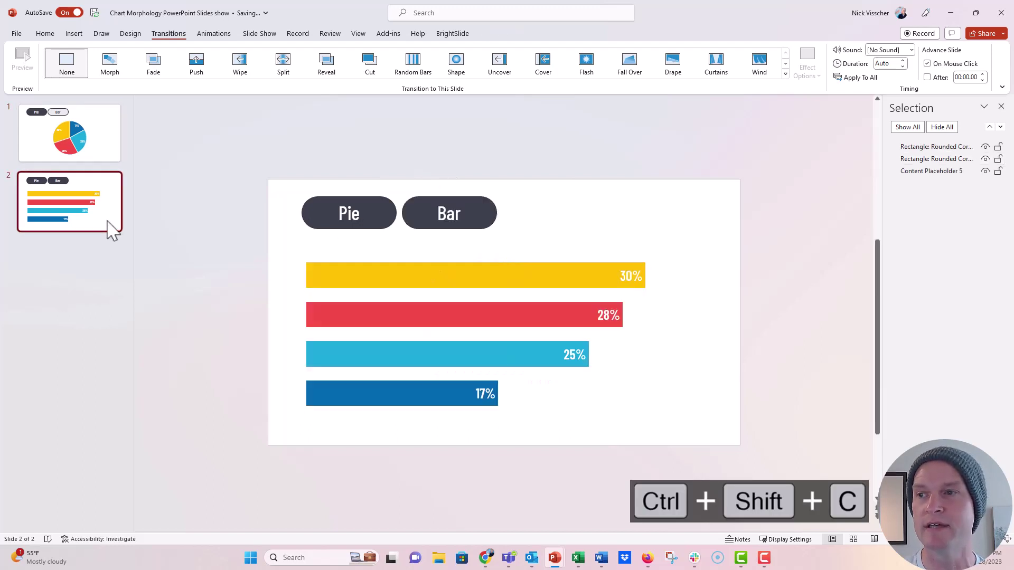
pyautogui.click(299, 226)
pyautogui.hotkey('ctrl', 'shift', 'v')
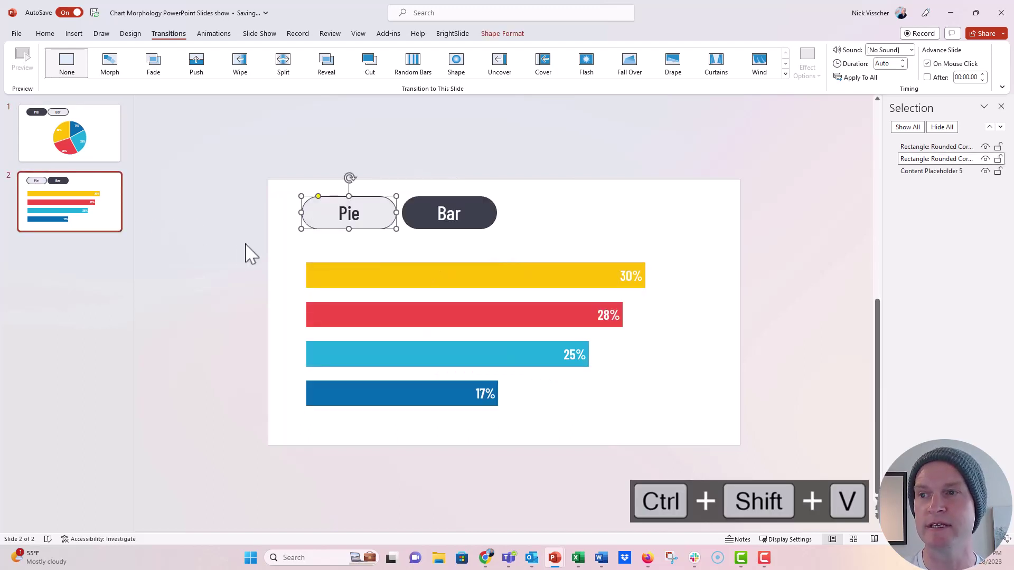